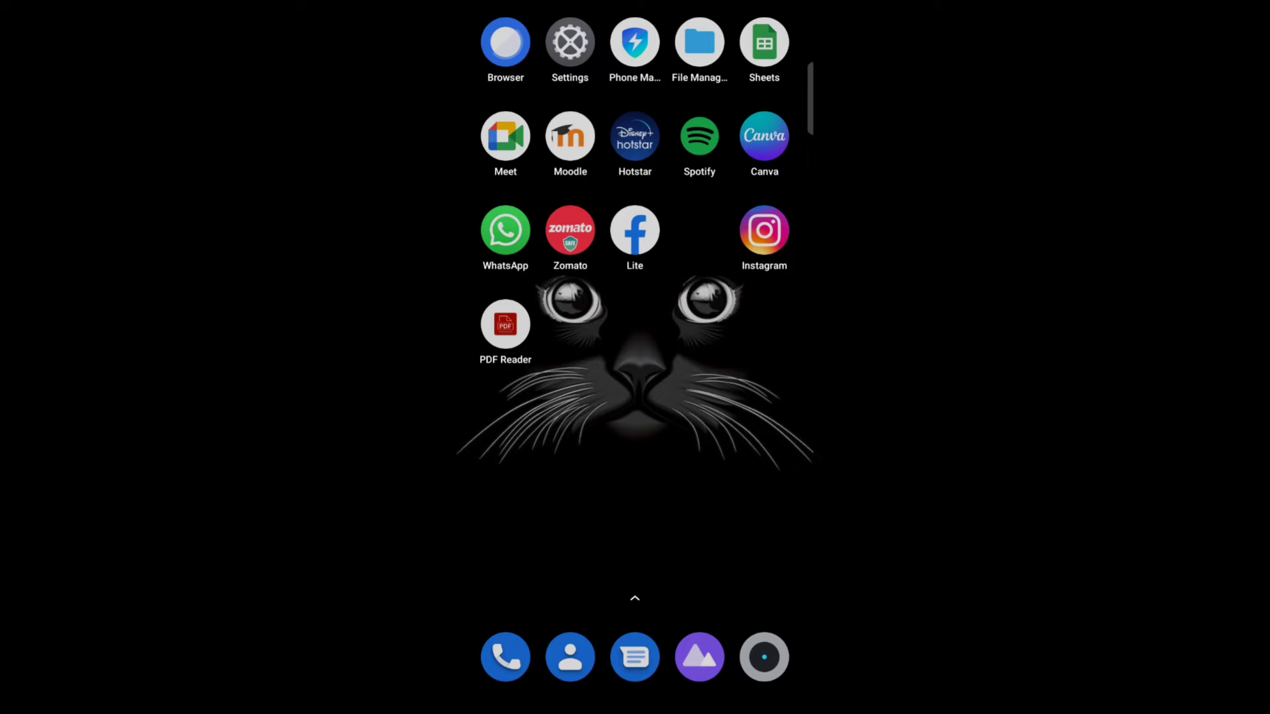
# Launch PDF Reader from the home screen to open the 12-page project document.
pyautogui.click(505, 324)
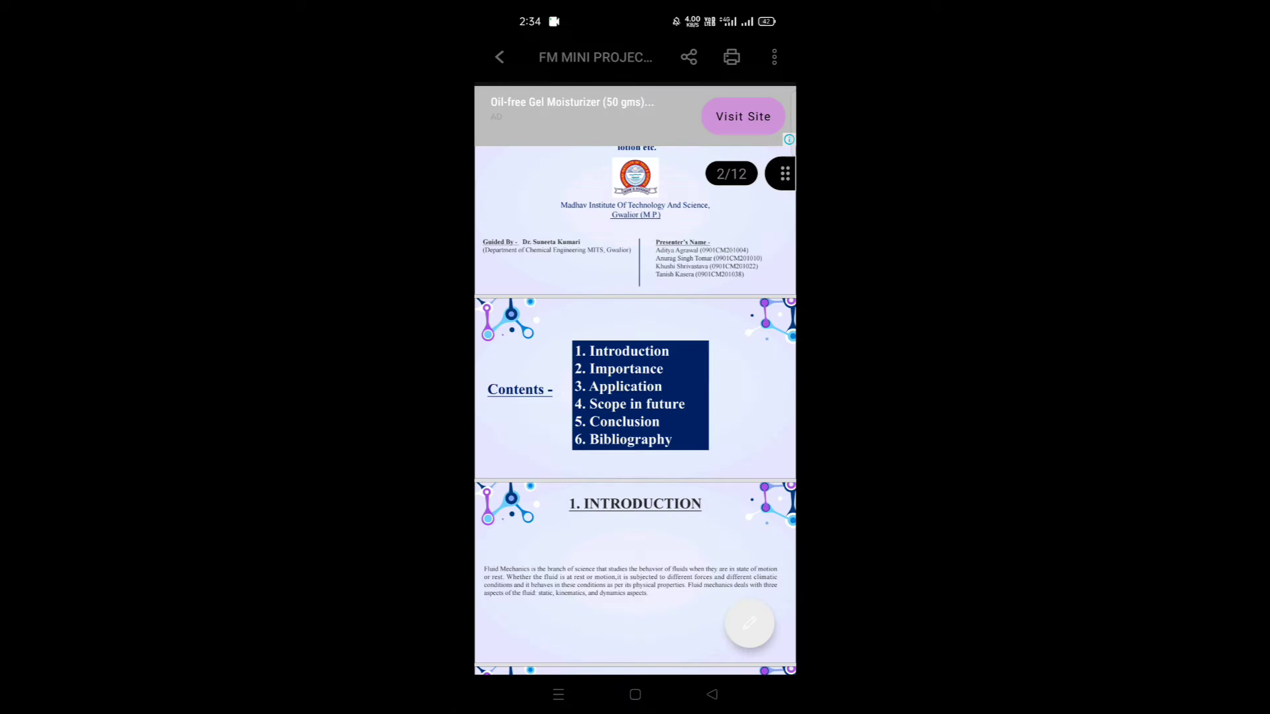
# Flip to the Contents slide and back, then import the 12-page presentation for editing.
pyautogui.moveTo(715, 417)
pyautogui.mouseDown()
pyautogui.moveTo(515, 418)
pyautogui.moveTo(715, 416)
pyautogui.mouseUp()
pyautogui.click(760, 650)
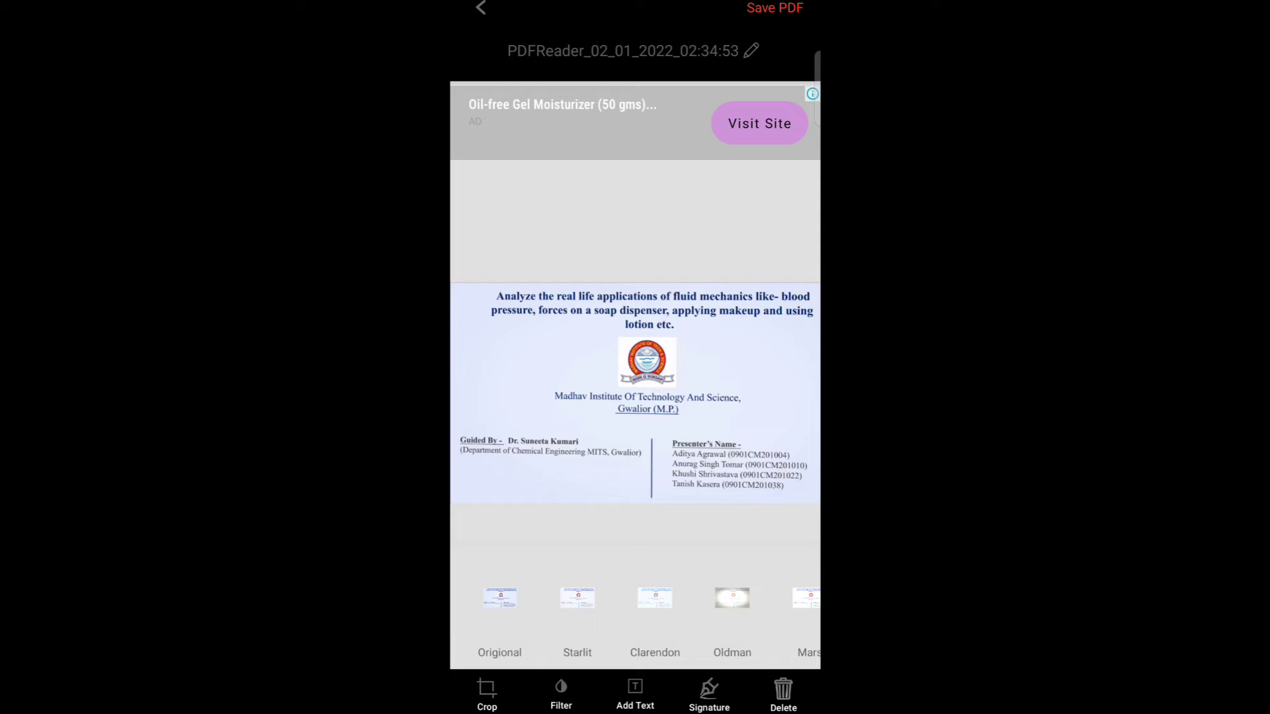
# Try the Clarendon filter on page one, then apply Oldman instead.
pyautogui.click(655, 599)
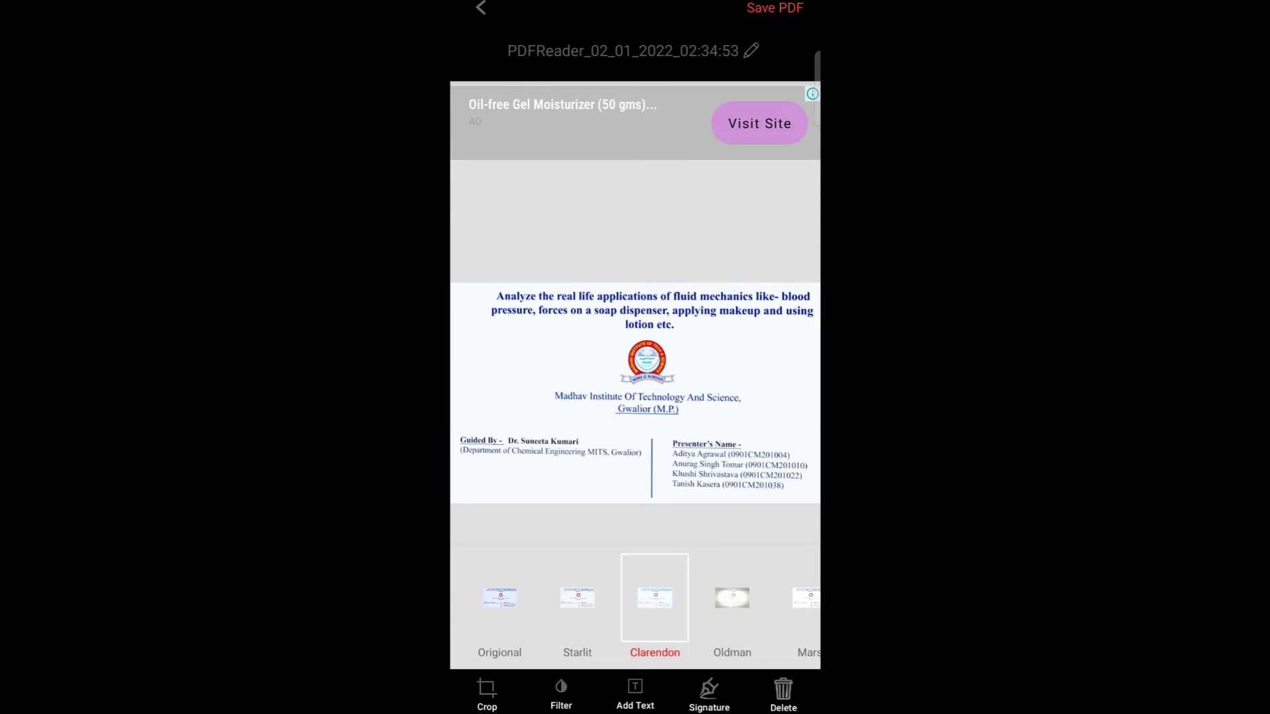
pyautogui.click(732, 599)
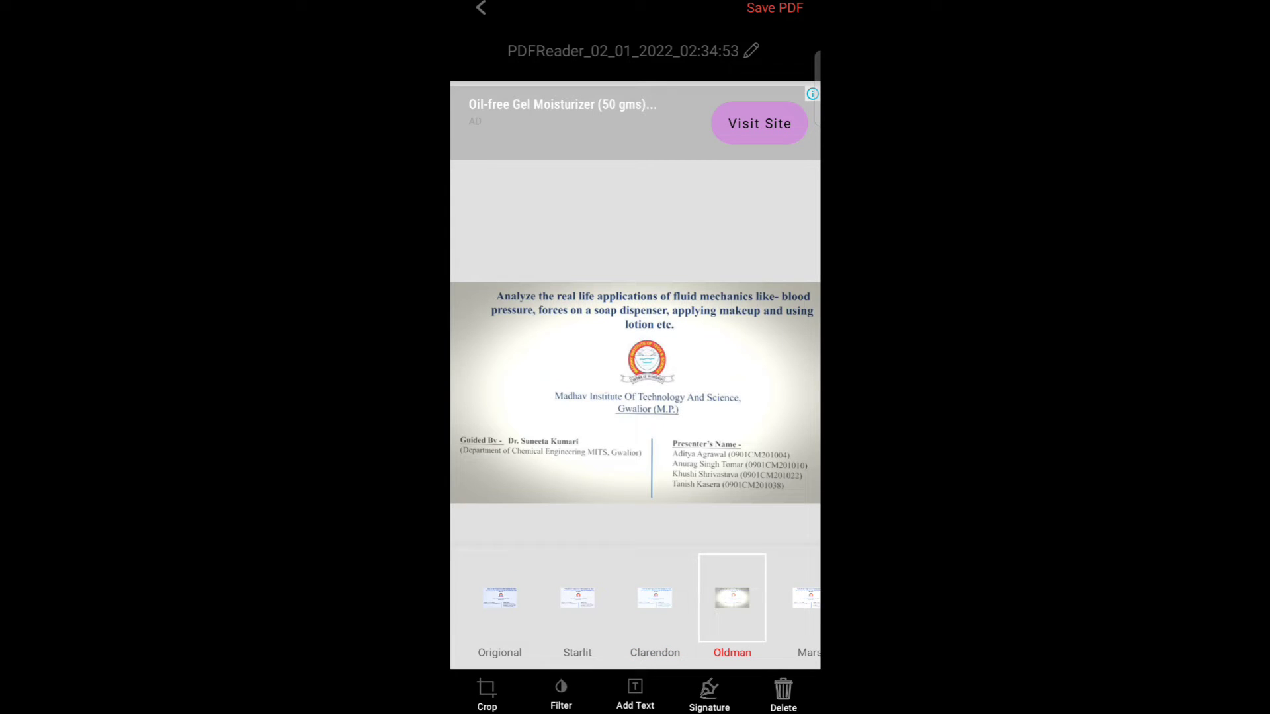
# Add the word "here" as a text label on page one.
pyautogui.click(634, 694)
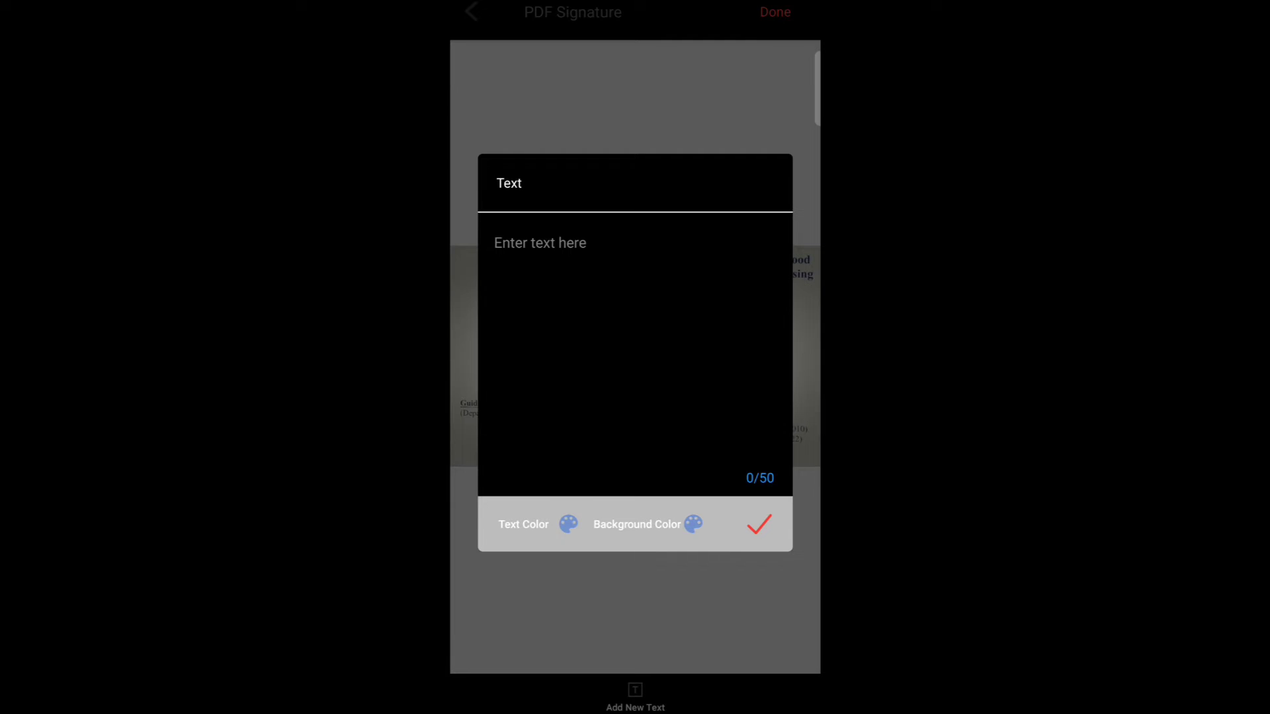
pyautogui.write('ere')
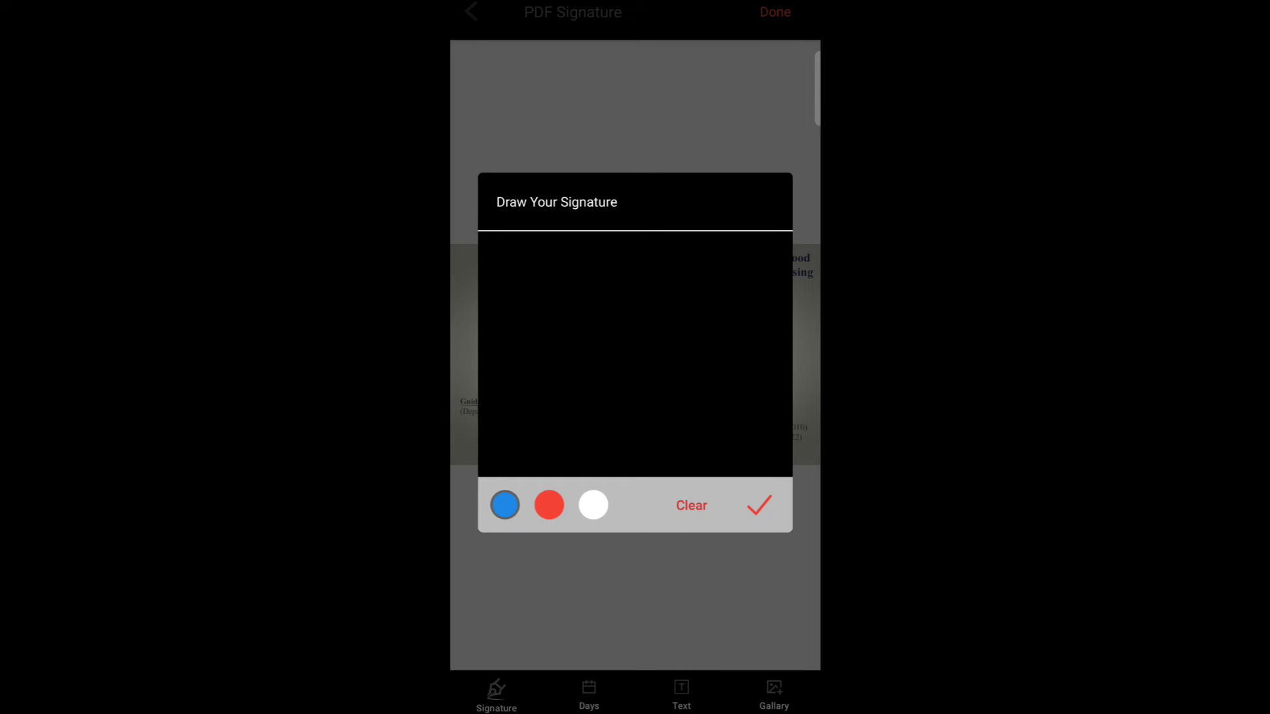
# Draw a blue handwritten signature on the pad for page one.
pyautogui.moveTo(518, 386)
pyautogui.mouseDown()
pyautogui.moveTo(566, 268)
pyautogui.moveTo(607, 385)
pyautogui.moveTo(653, 367)
pyautogui.moveTo(730, 297)
pyautogui.moveTo(753, 306)
pyautogui.mouseUp()
pyautogui.click(737, 254)
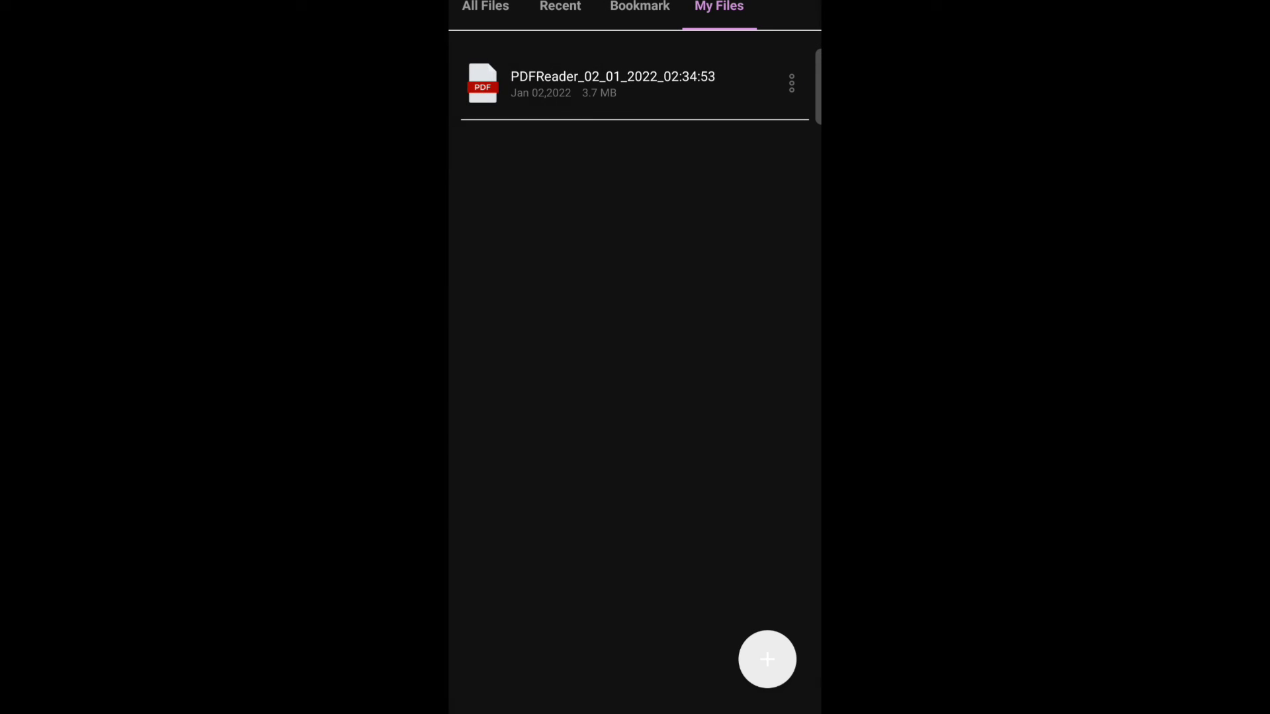
# Open the saved PDFReader_02_01_2022_02:34:53 file from My Files.
pyautogui.click(612, 83)
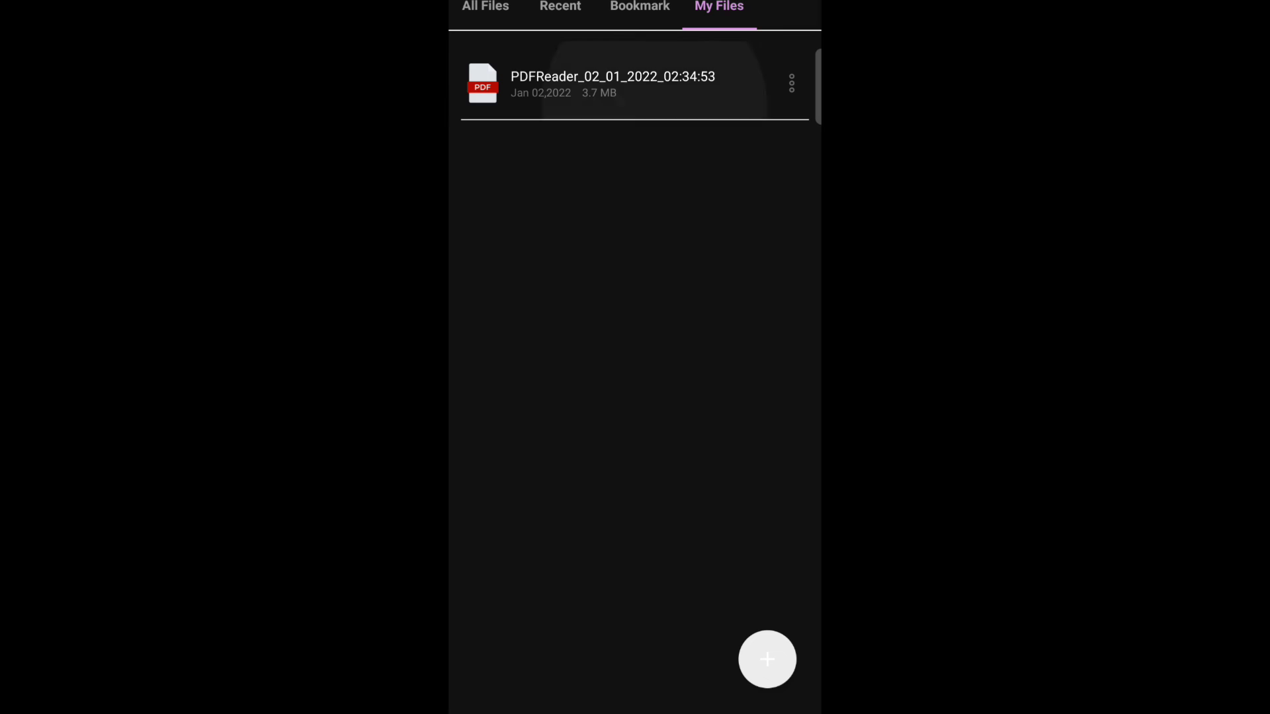